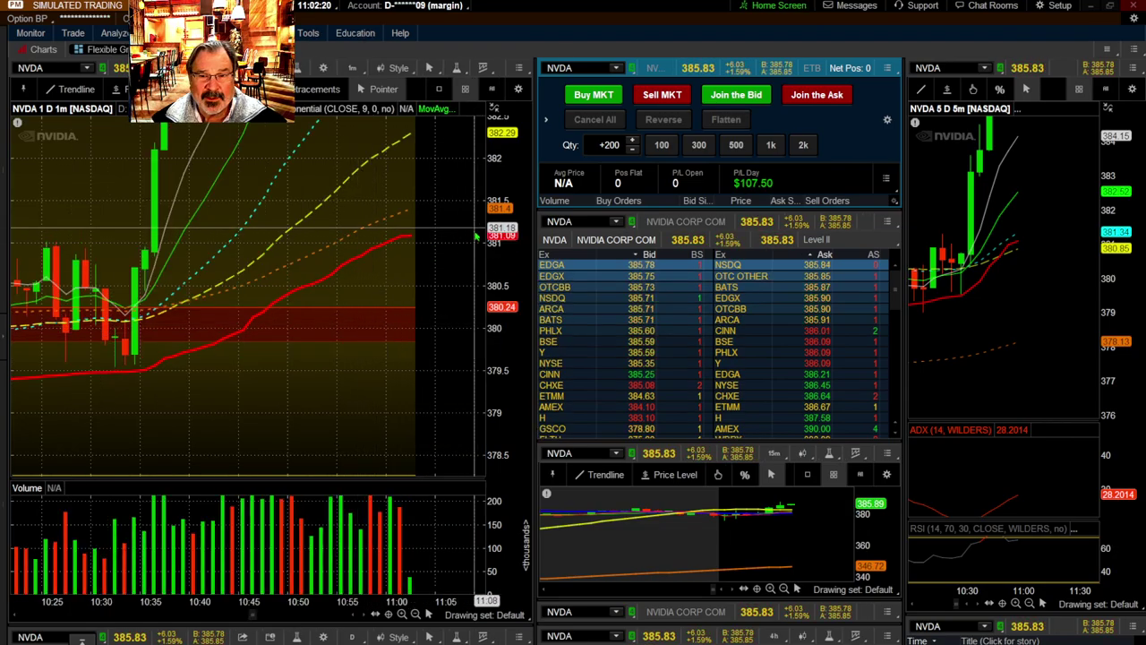
Compress the price scale of the 1-minute NVDA chart and widen its chart cell
{"action": "scroll", "coordinate": [214, 242], "scroll_direction": "down", "scroll_amount": 3}
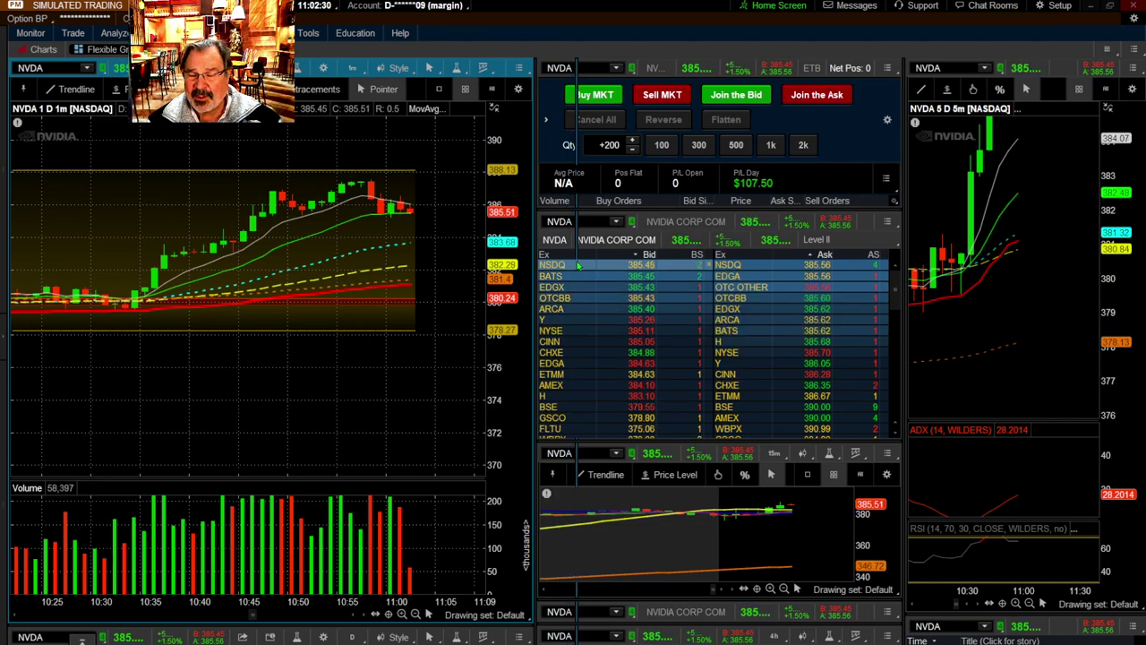
{"action": "left_click_drag", "start_coordinate": [582, 265], "coordinate": [582, 266]}
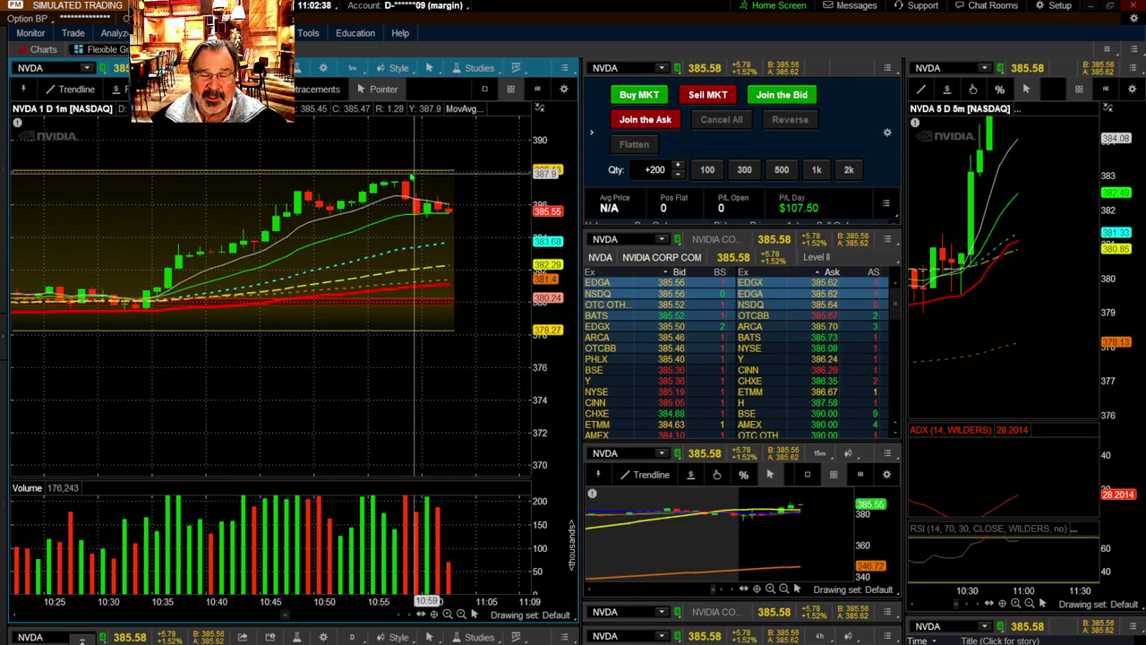
Review the studies added to the 1-minute NVDA chart without changing them, and enlarge its volume pane
{"action": "left_click", "coordinate": [309, 69]}
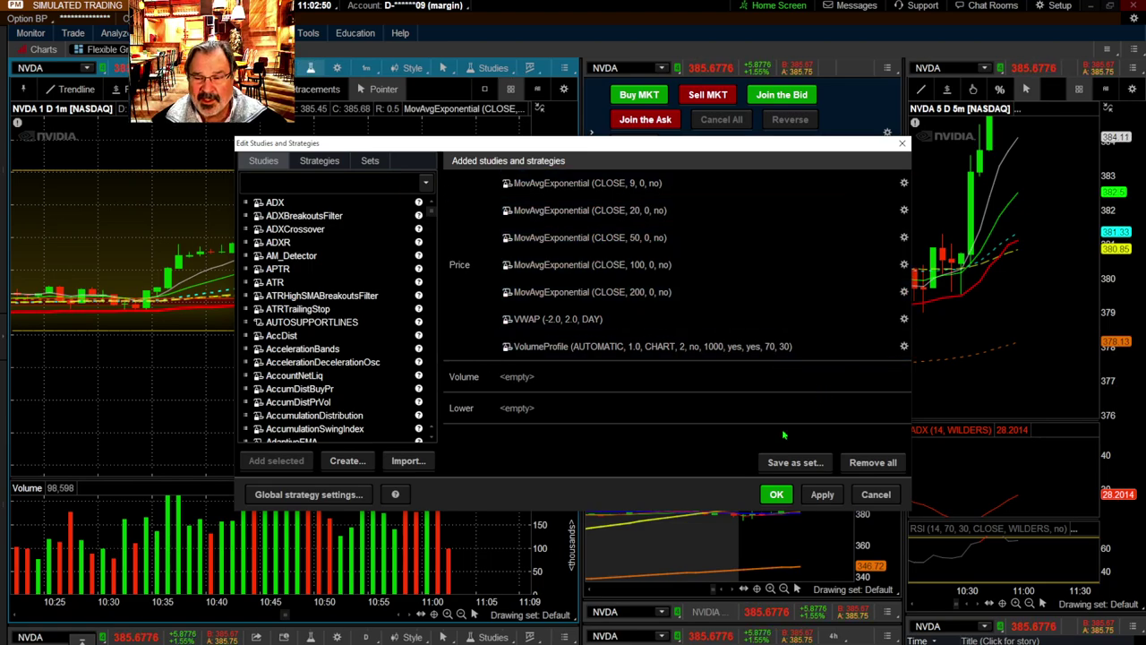
{"action": "left_click", "coordinate": [875, 494]}
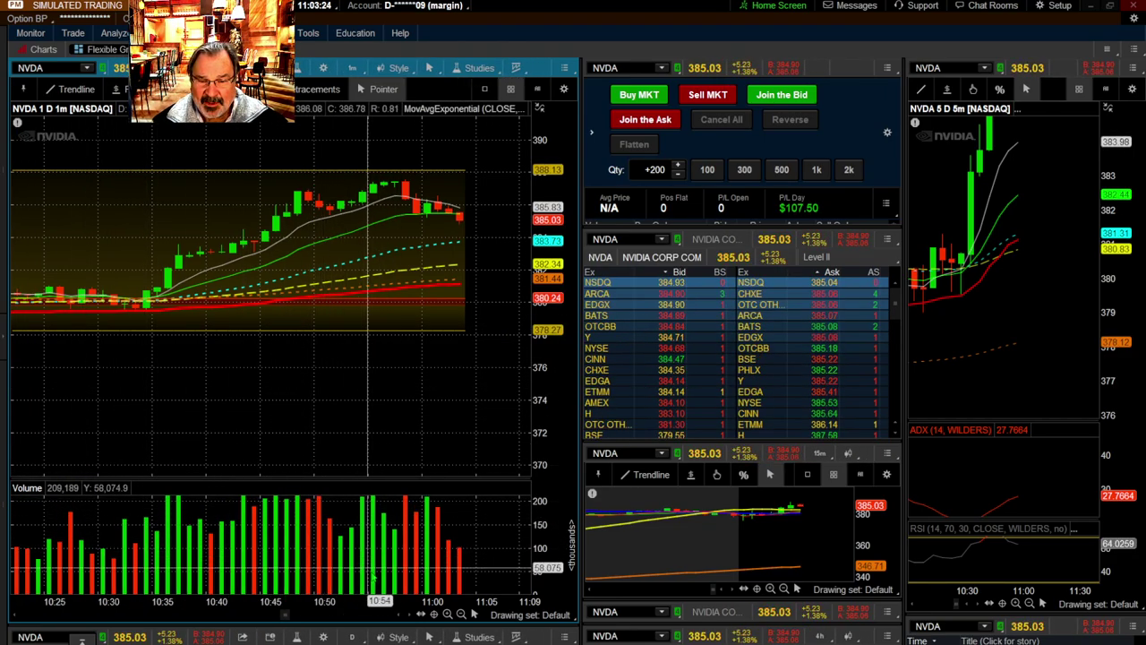
{"action": "left_click_drag", "start_coordinate": [424, 480], "coordinate": [412, 450]}
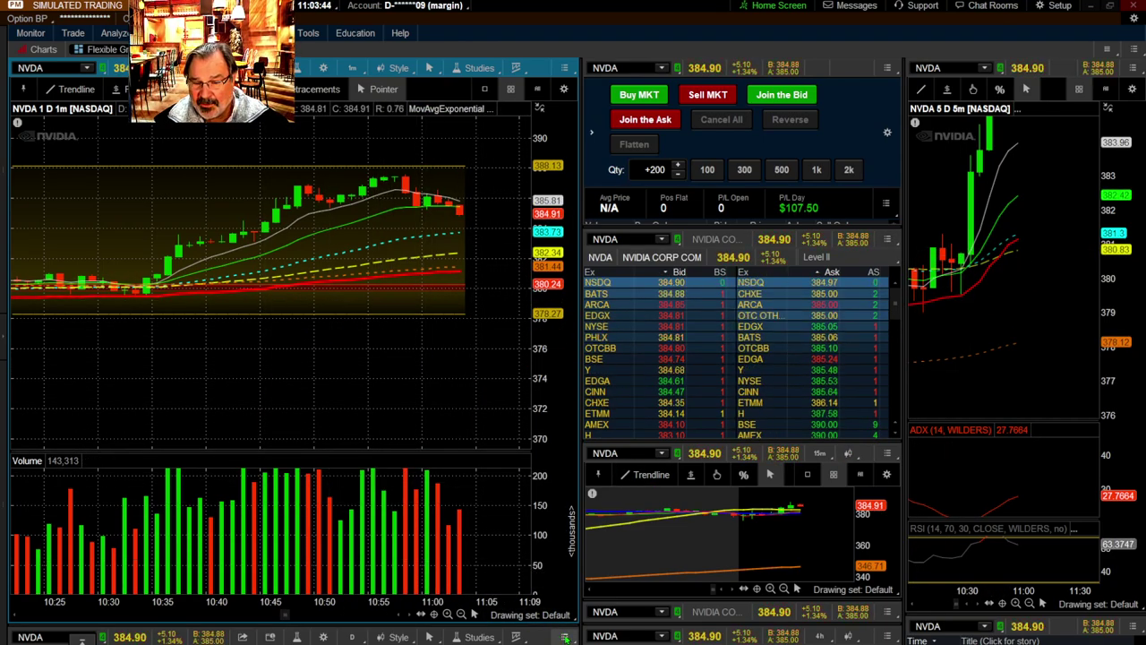
View the 20-year daily NVDA chart at full size with its candles in view, and restore the grid
{"action": "left_click", "coordinate": [565, 637]}
{"action": "left_click", "coordinate": [530, 611]}
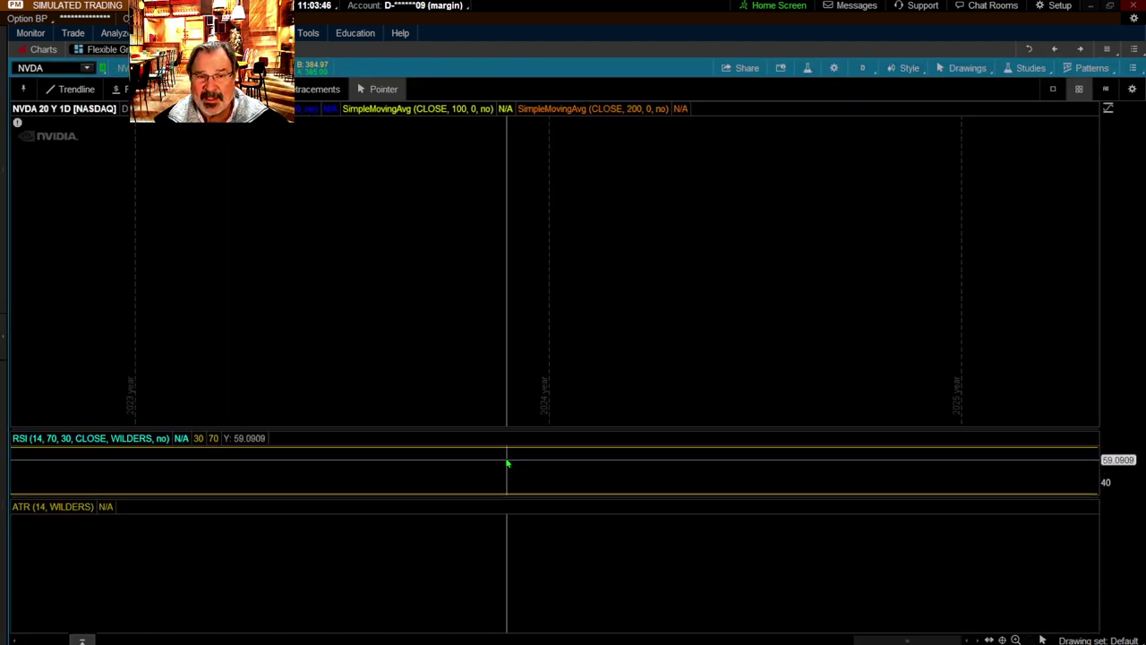
{"action": "right_click", "coordinate": [587, 339]}
{"action": "left_click", "coordinate": [627, 285]}
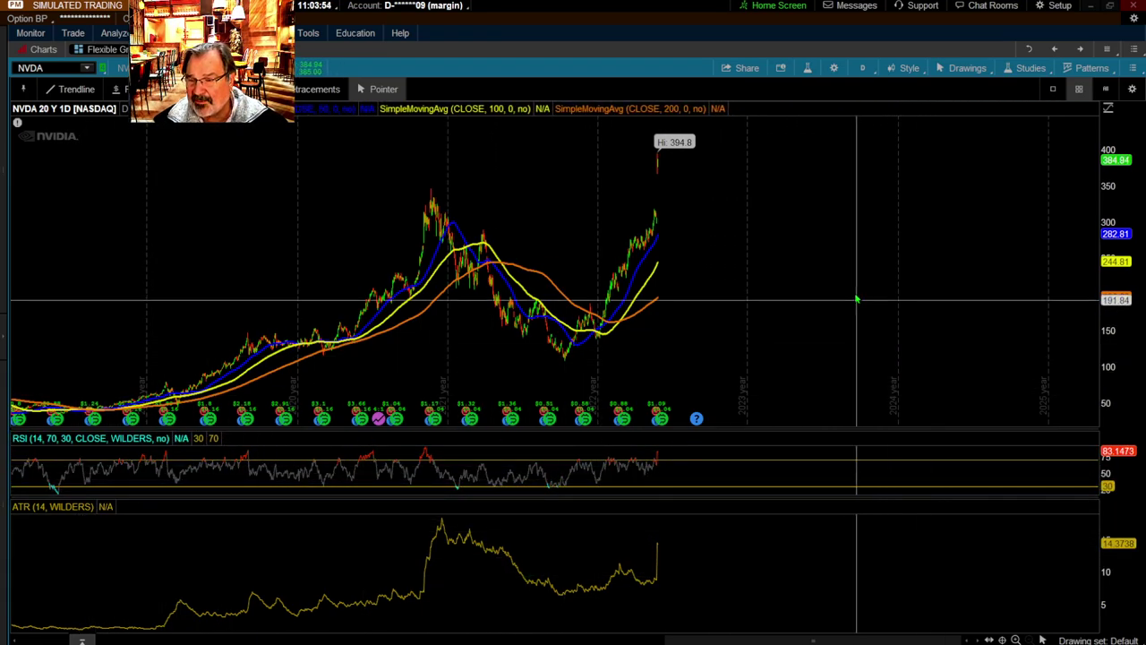
{"action": "left_click", "coordinate": [570, 72]}
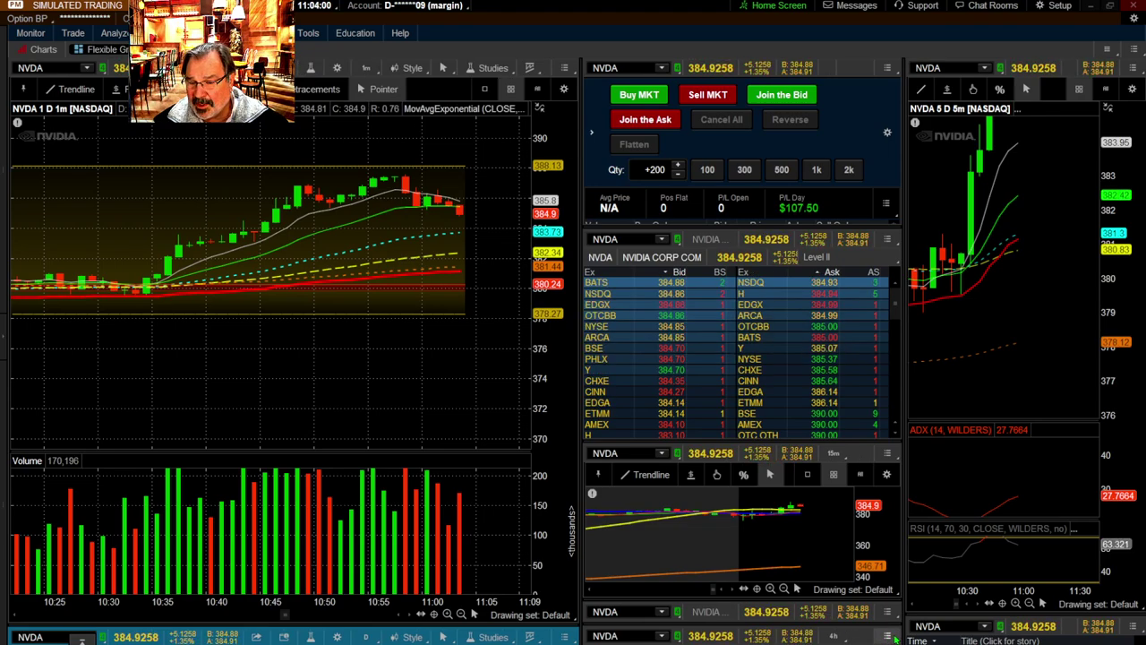
View the two 4-hour NVDA charts at full size one after the other, returning to the grid each time
{"action": "left_click", "coordinate": [888, 635]}
{"action": "left_click", "coordinate": [873, 605]}
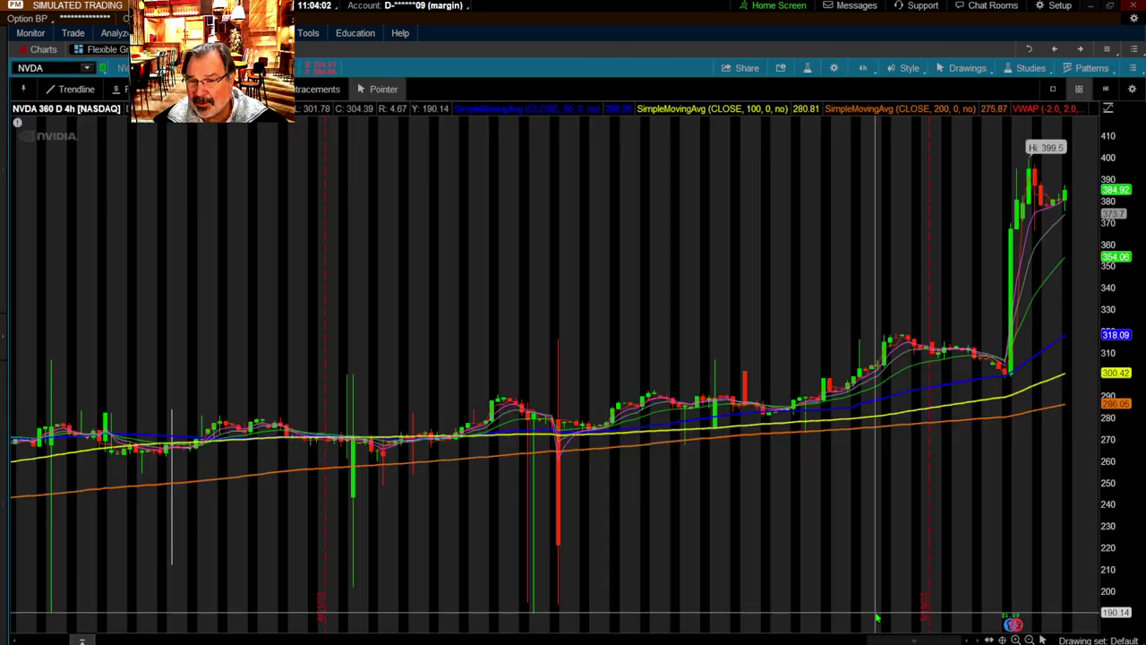
{"action": "double_click", "coordinate": [589, 71]}
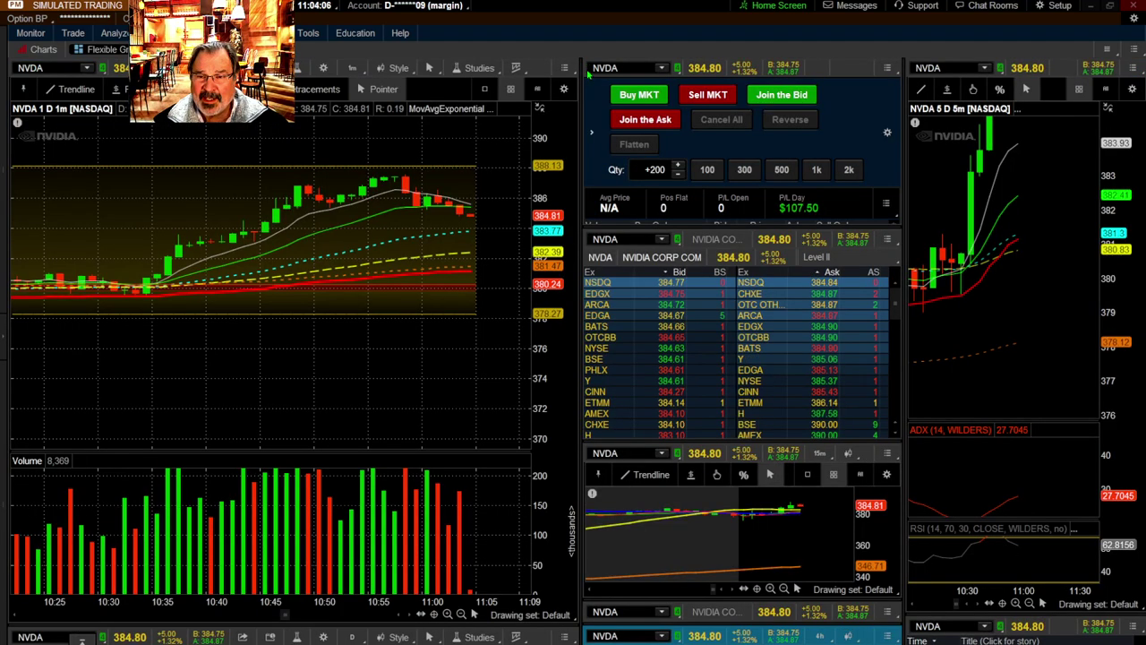
{"action": "left_click", "coordinate": [888, 612]}
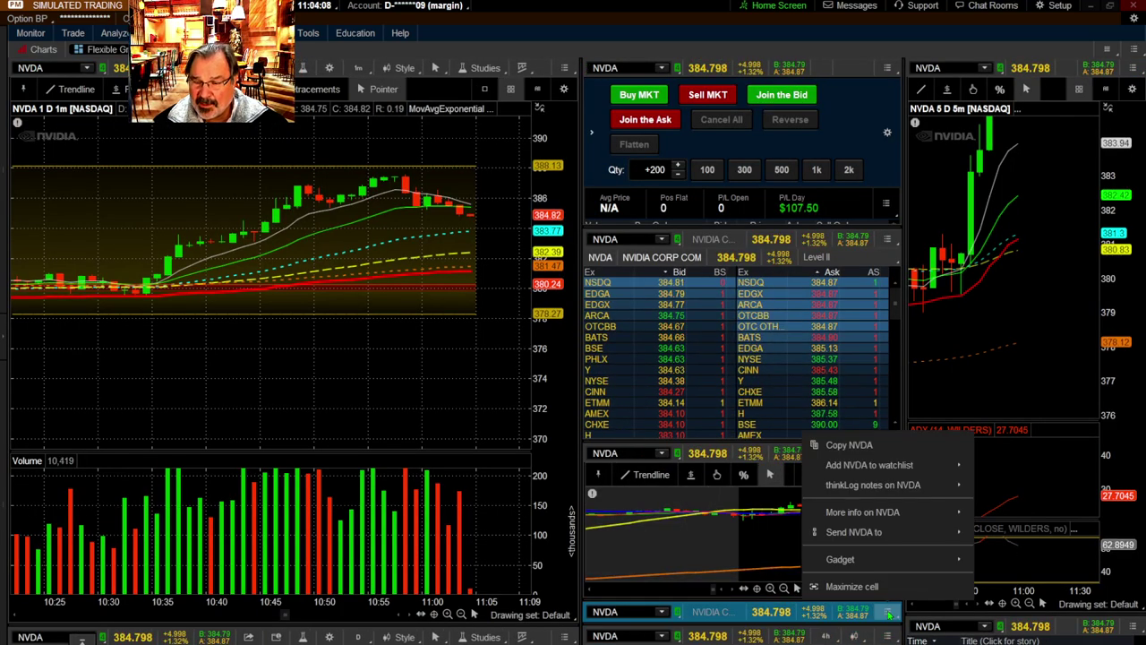
{"action": "left_click", "coordinate": [851, 587]}
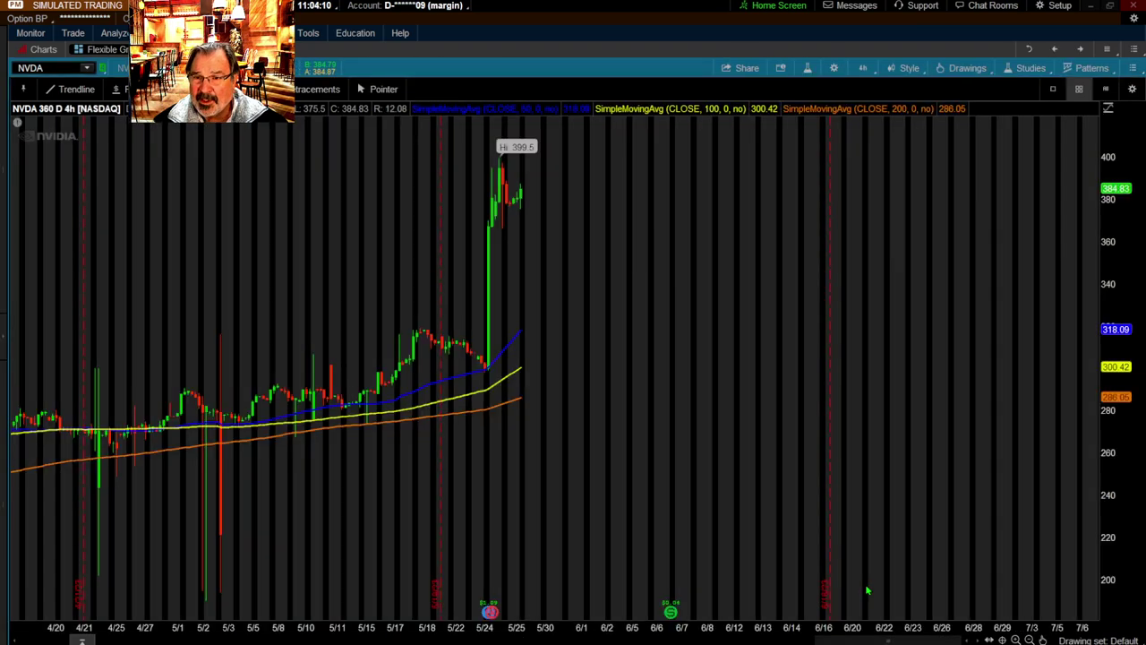
{"action": "double_click", "coordinate": [637, 65]}
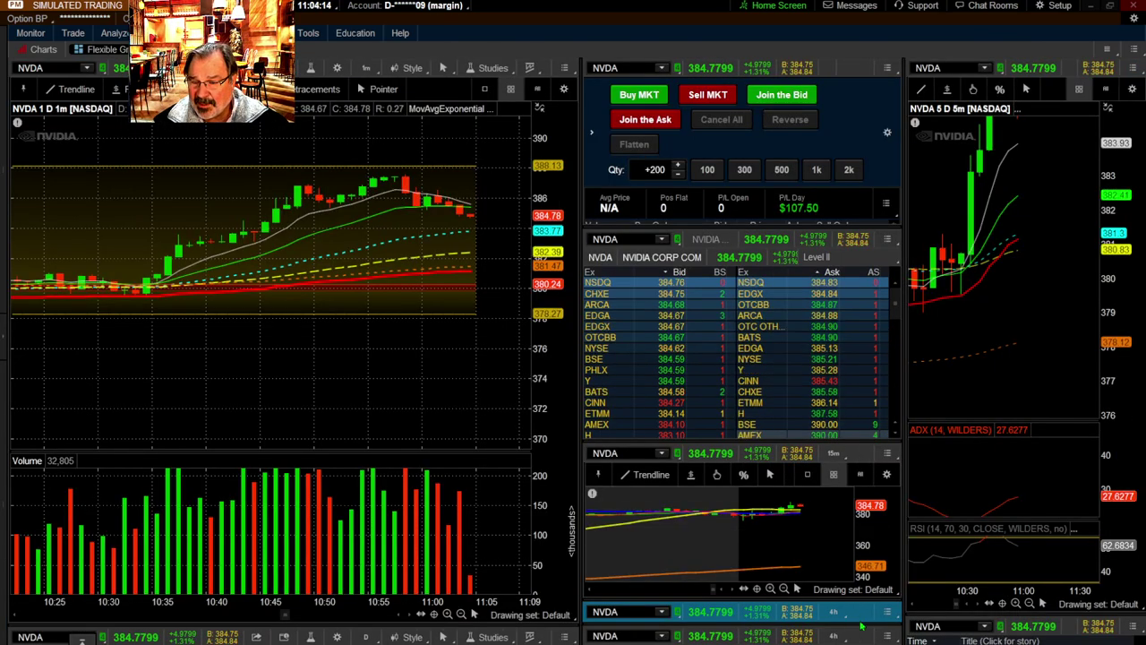
Maximize the lower 4-hour NVDA chart, set its aggregation period to 1 hour over 360 days, and restore the grid
{"action": "left_click", "coordinate": [887, 637]}
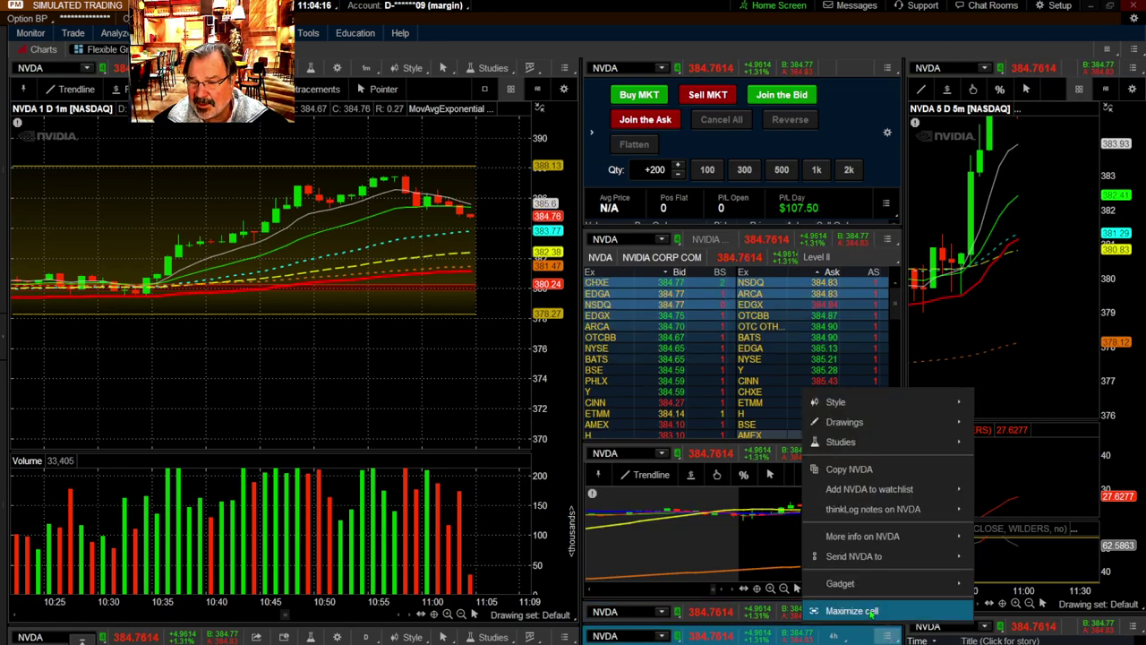
{"action": "left_click", "coordinate": [870, 614]}
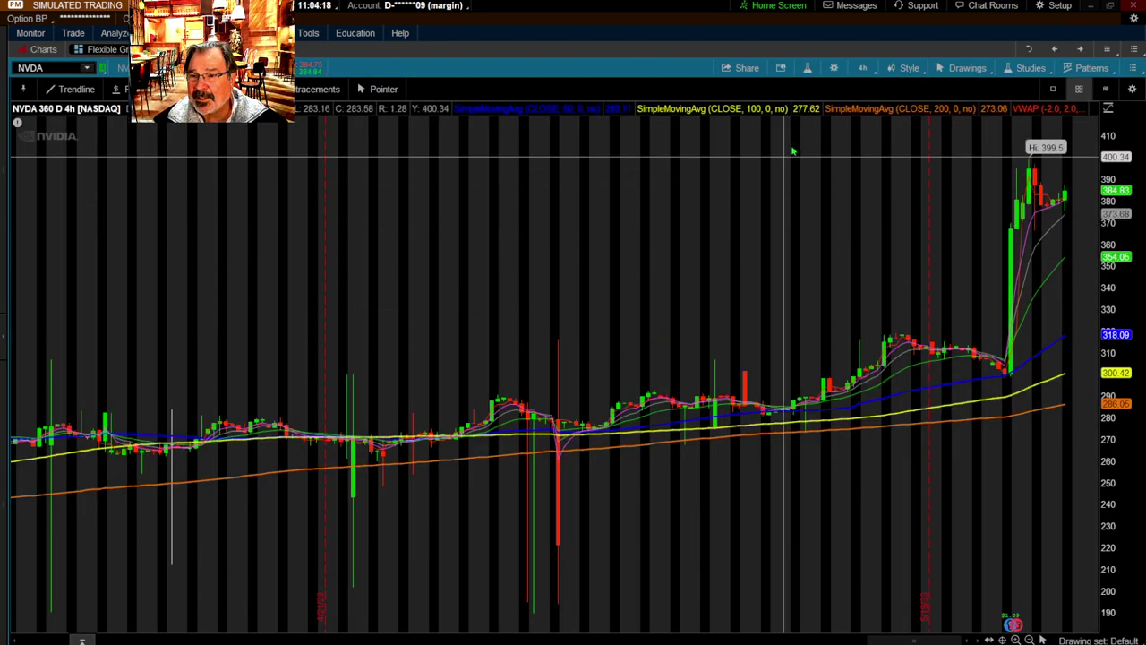
{"action": "left_click", "coordinate": [862, 69]}
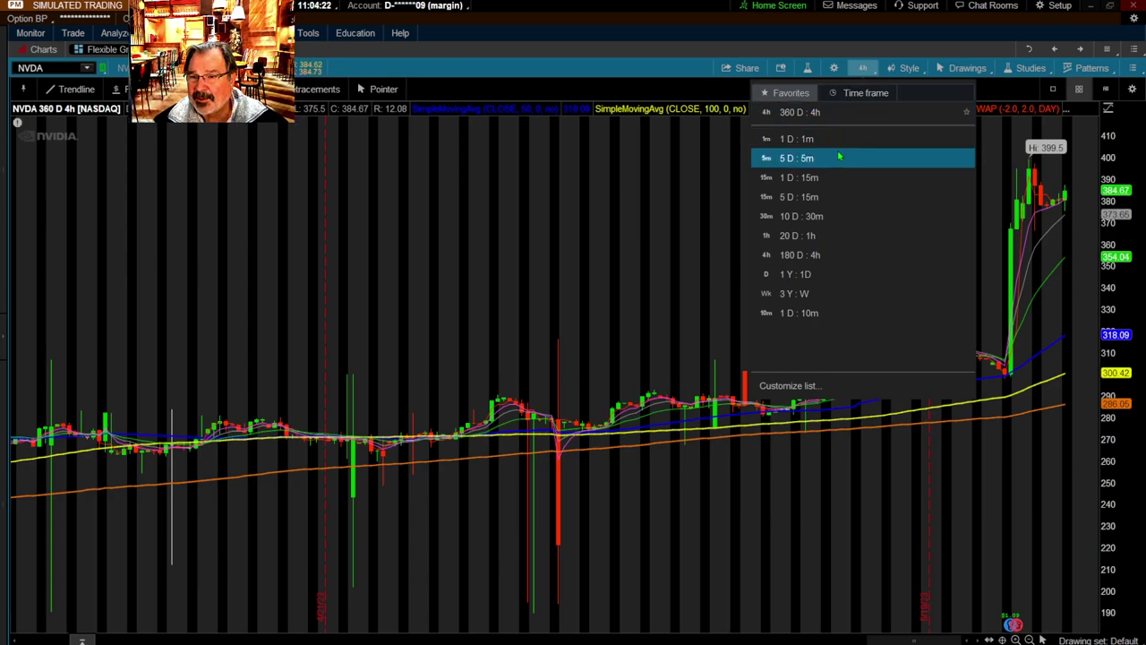
{"action": "left_click", "coordinate": [859, 93]}
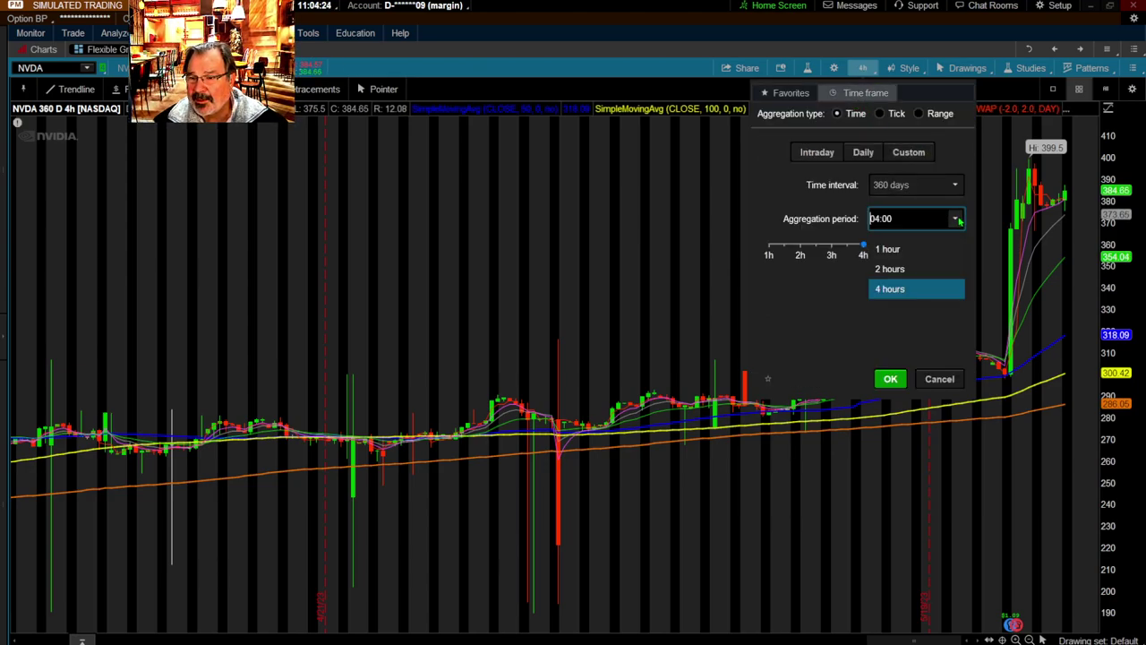
{"action": "left_click", "coordinate": [890, 379]}
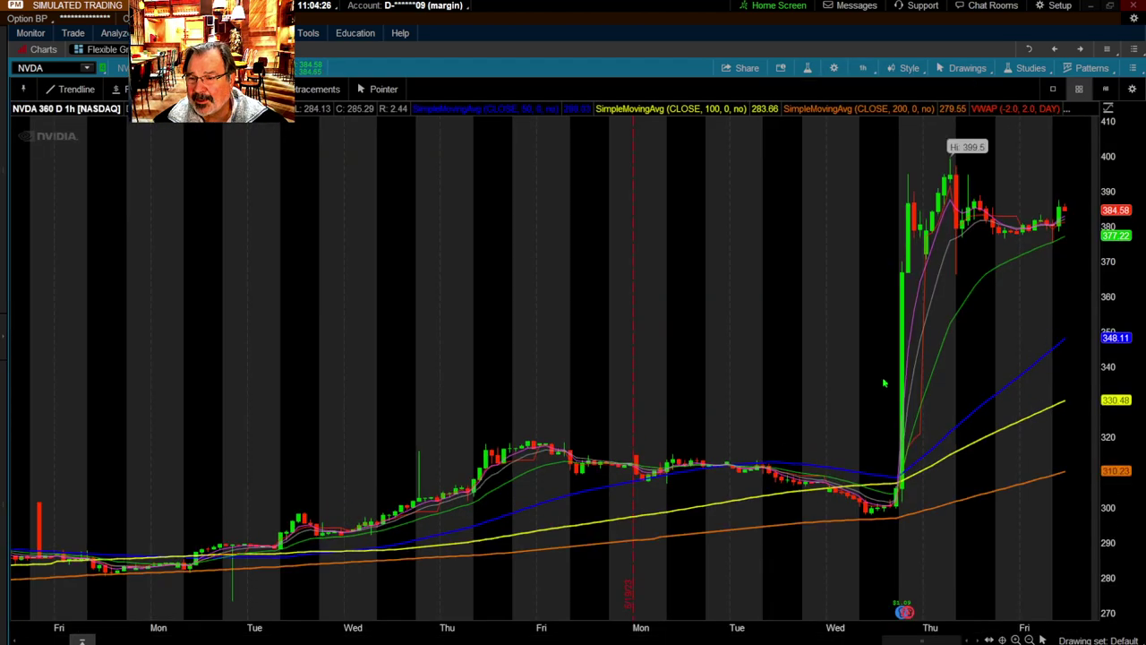
{"action": "double_click", "coordinate": [639, 73]}
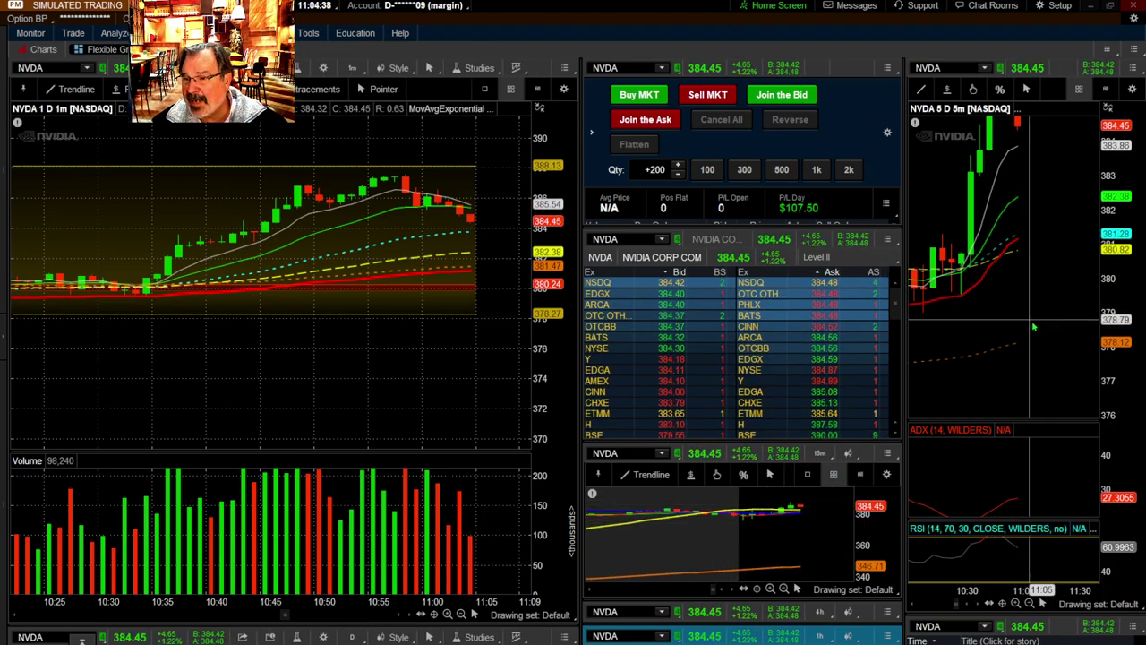
Rescale and pan the 5-minute NVDA chart to examine the current day's earlier price action and marked levels
{"action": "left_click_drag", "start_coordinate": [1103, 296], "coordinate": [1103, 354]}
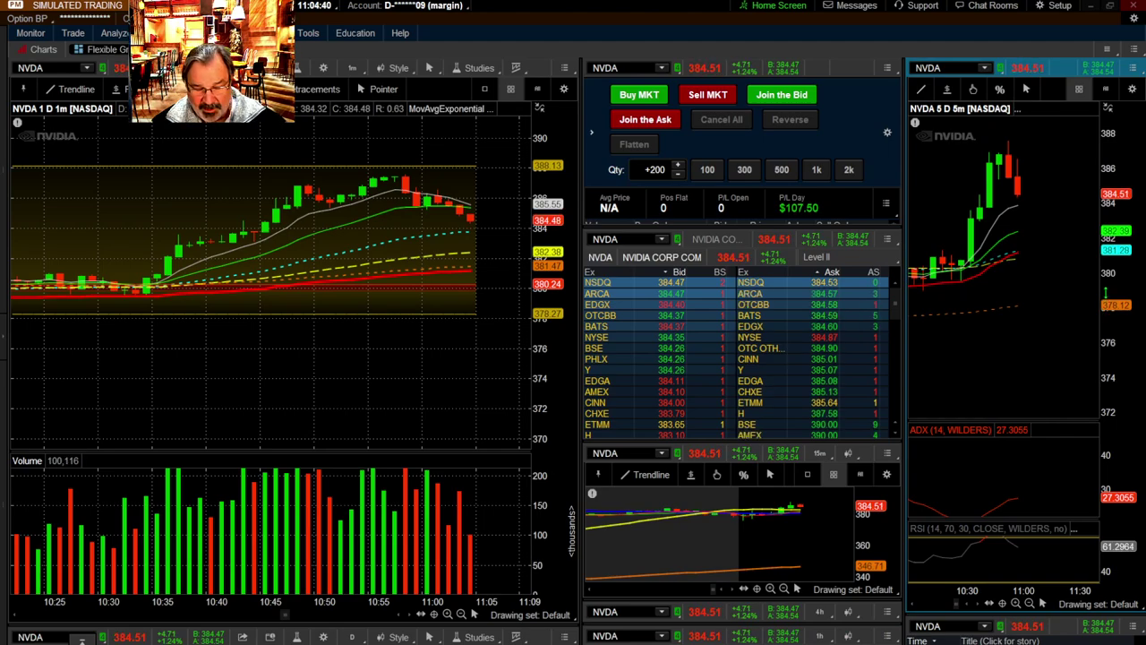
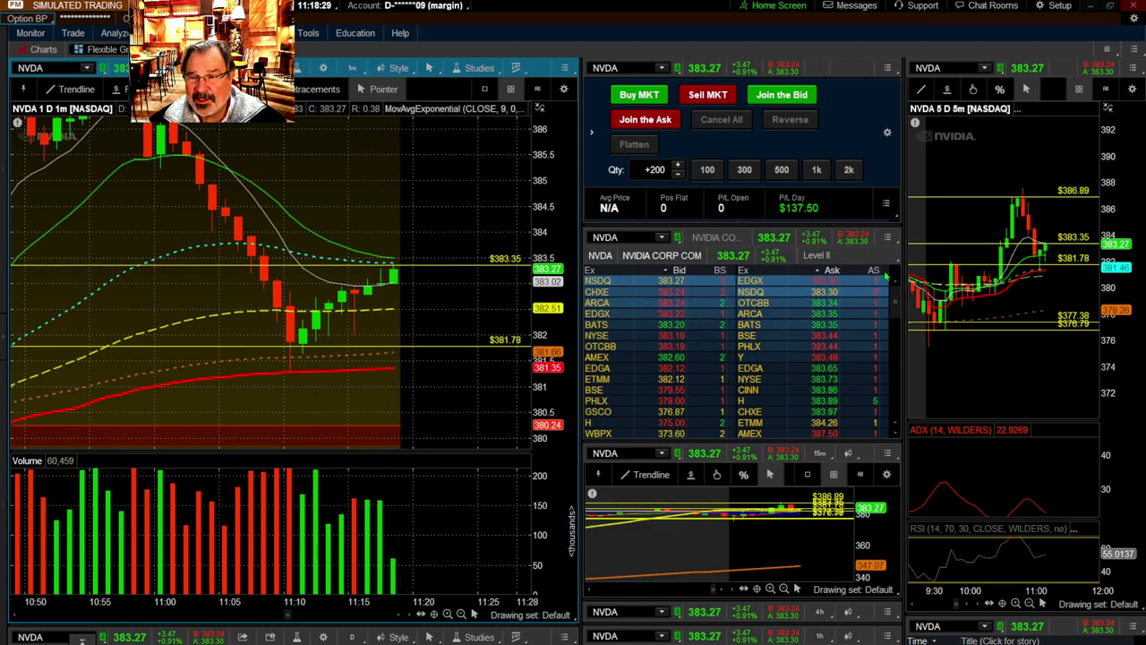
{"action": "scroll", "coordinate": [980, 315], "scroll_direction": "down", "scroll_amount": 3}
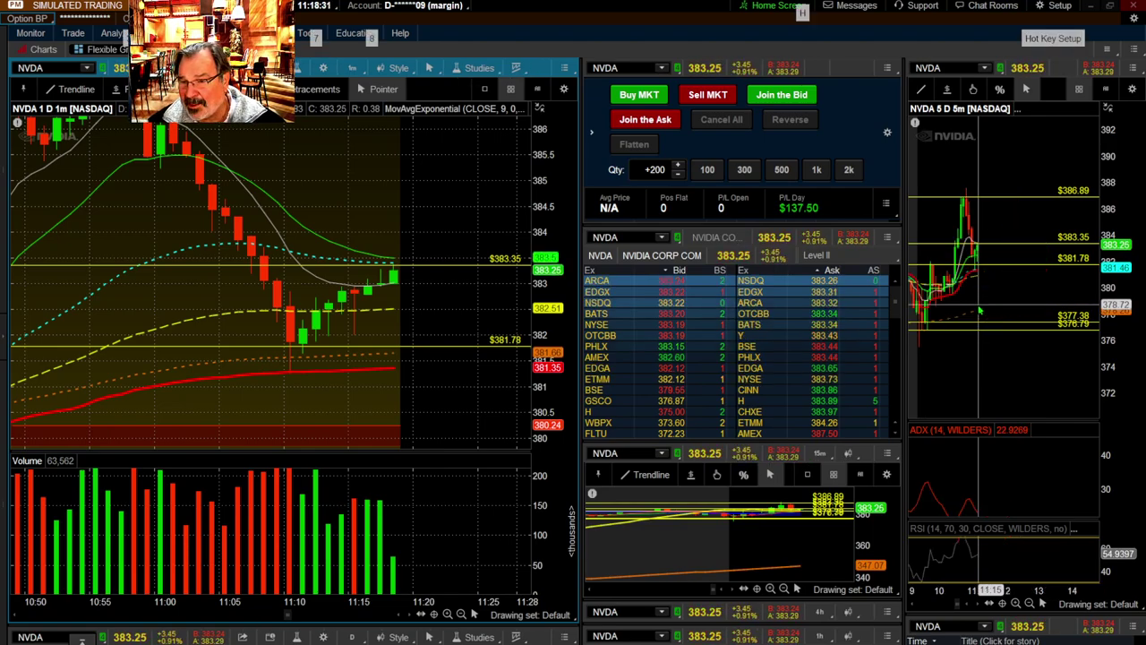
{"action": "left_click_drag", "start_coordinate": [980, 315], "coordinate": [1078, 261]}
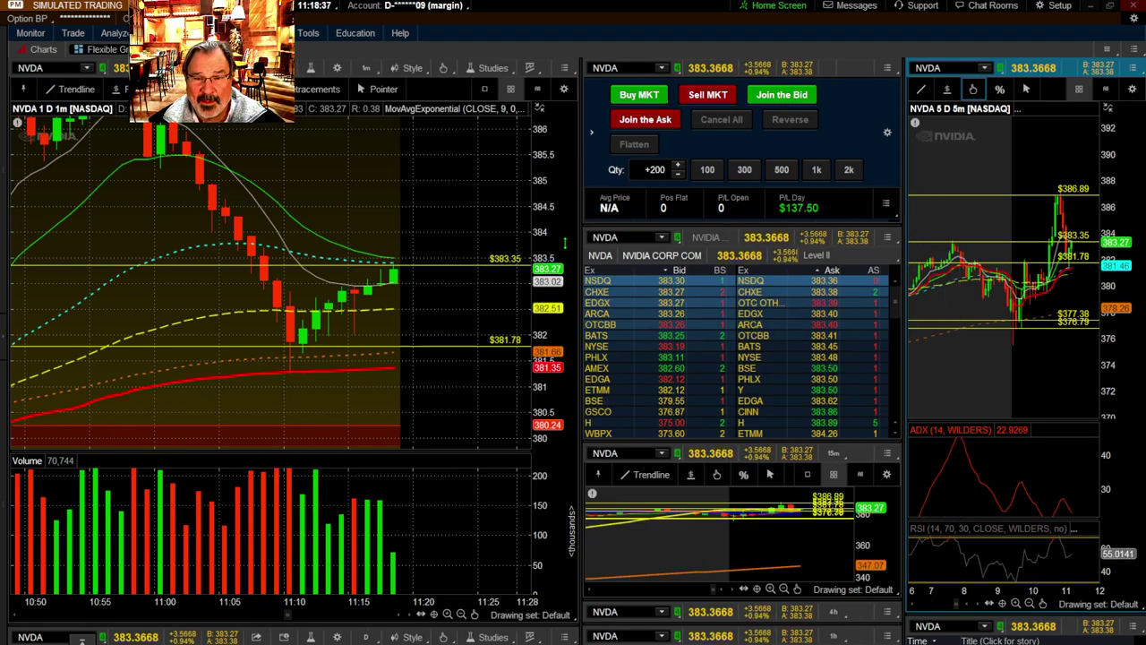
Sell 200 NVDA shares short at market, and close the position by buying 200 back at market
{"action": "left_click_drag", "start_coordinate": [555, 280], "coordinate": [538, 304]}
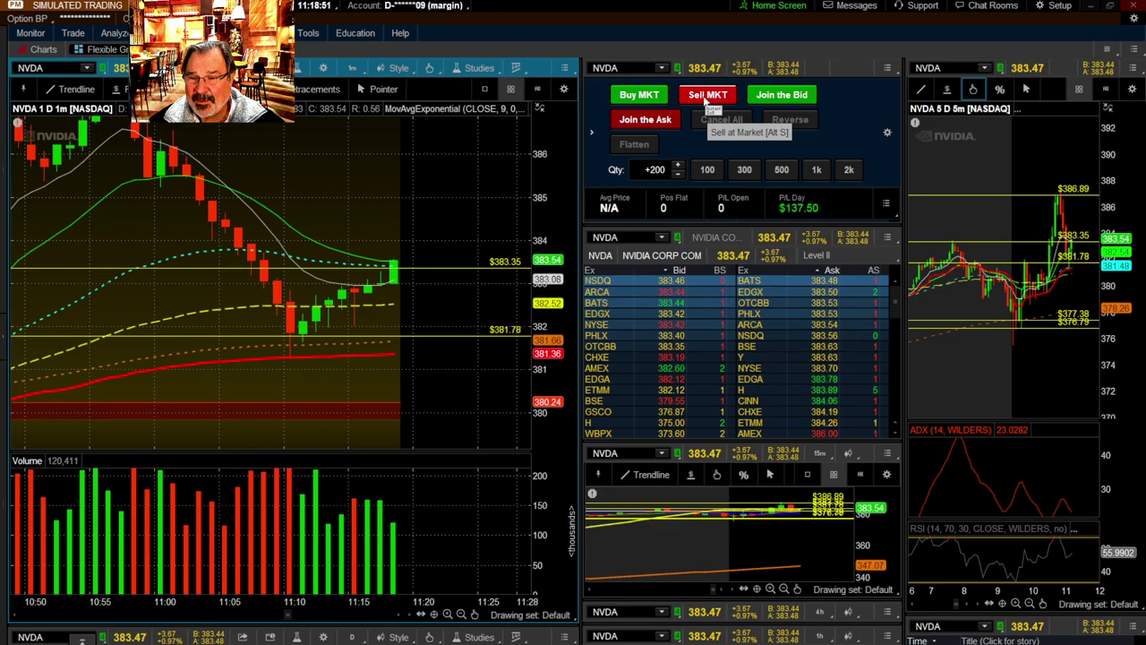
{"action": "left_click", "coordinate": [707, 97]}
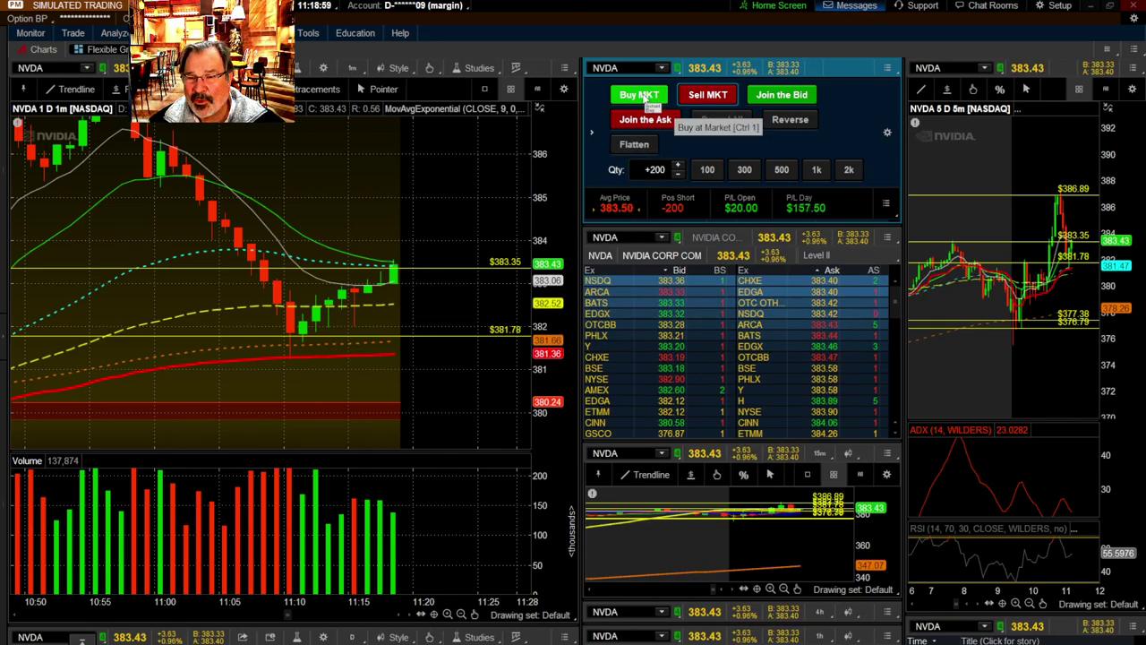
{"action": "left_click", "coordinate": [641, 98]}
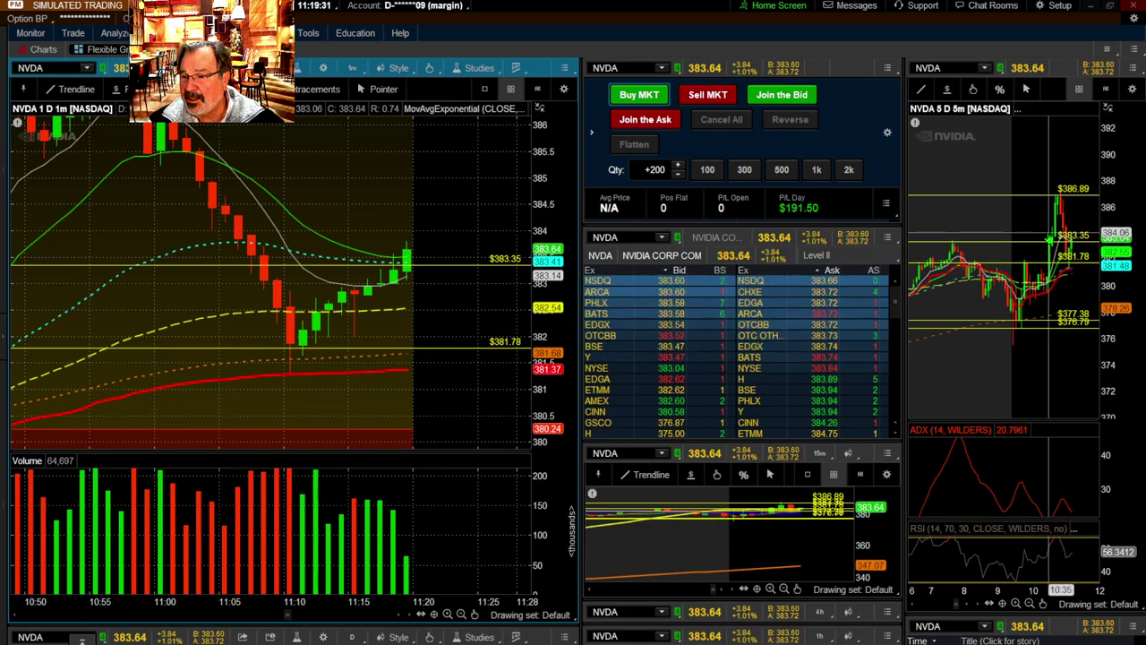
Activate the Price Level drawing tool and rescale the 5-minute and 1-minute charts around the recent candles and marked levels
{"action": "left_click", "coordinate": [946, 91]}
{"action": "left_click_drag", "start_coordinate": [1021, 134], "coordinate": [1107, 228]}
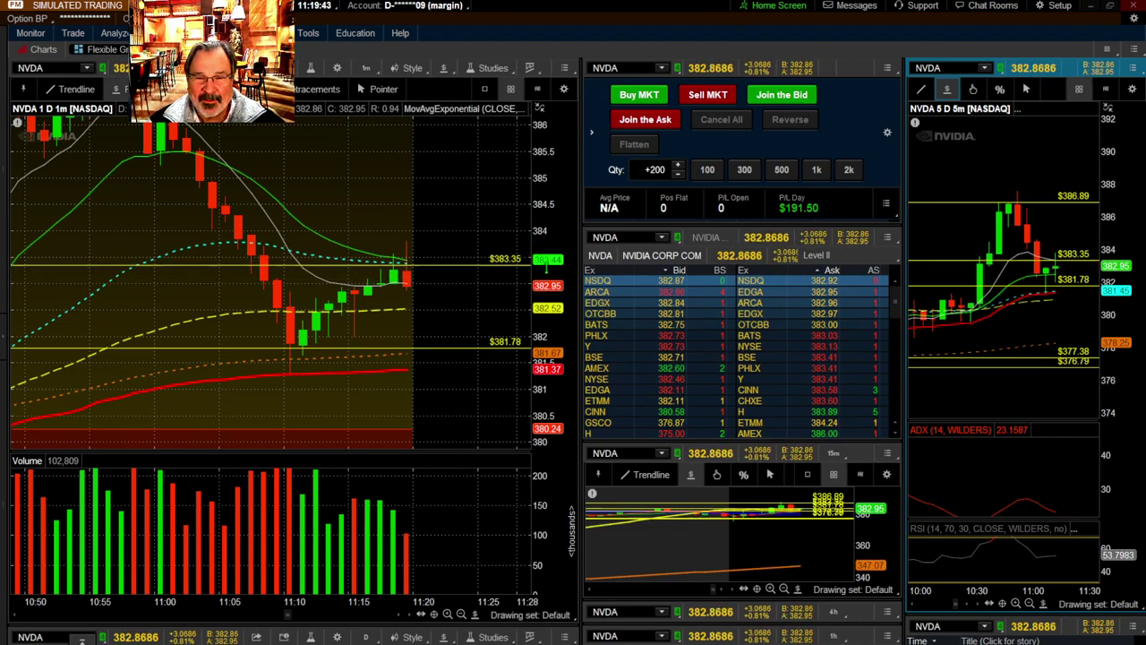
{"action": "left_click_drag", "start_coordinate": [536, 264], "coordinate": [541, 345]}
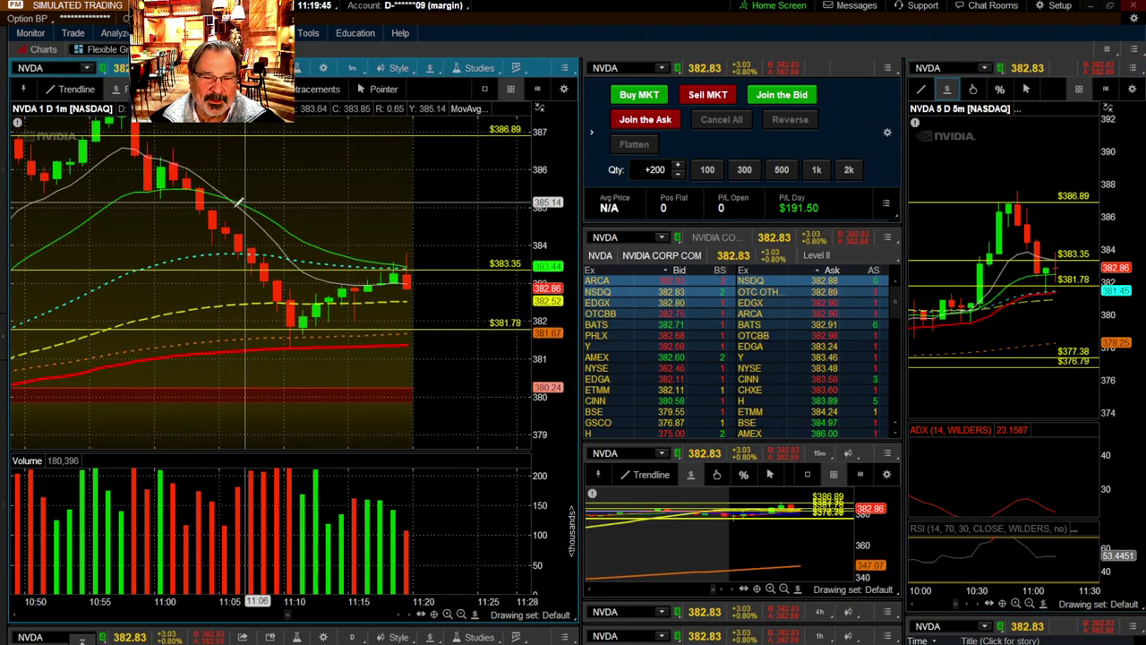
{"action": "left_click_drag", "start_coordinate": [542, 224], "coordinate": [543, 399]}
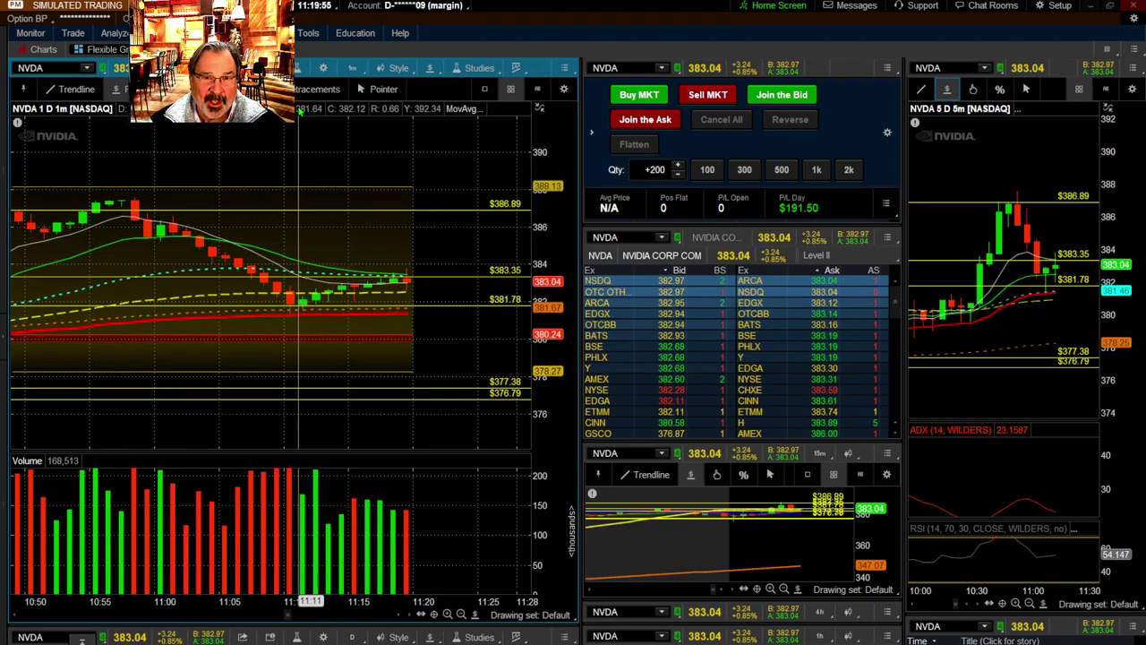
Review the 1-minute chart's added studies, accept the list, and bring the whole day's candles into view
{"action": "left_click", "coordinate": [300, 70]}
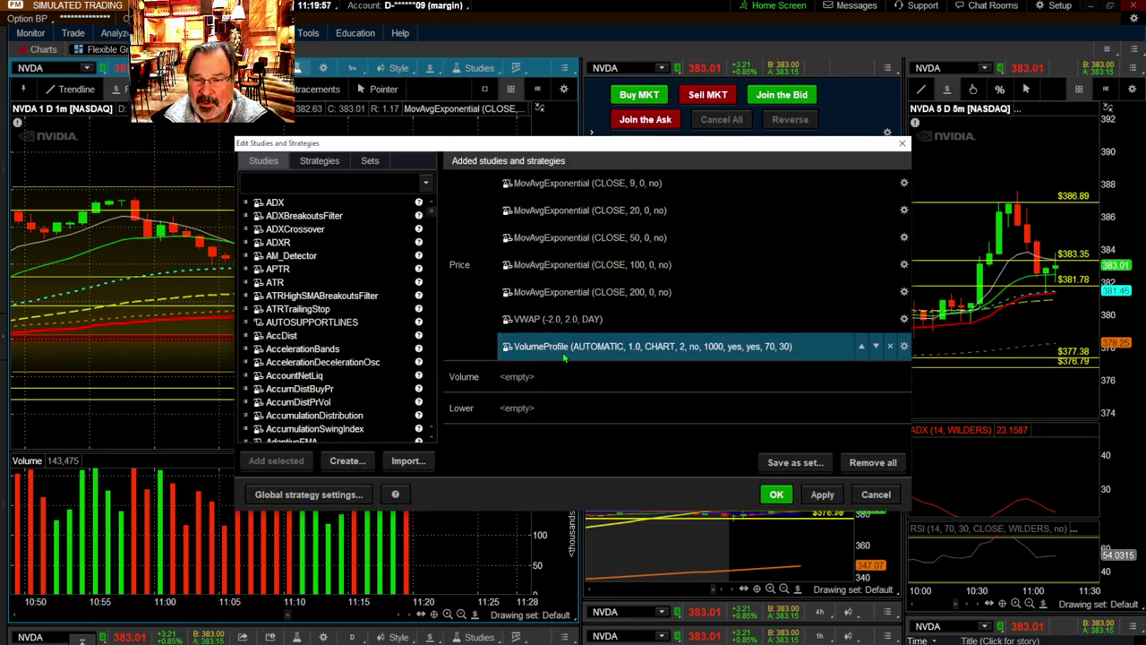
{"action": "left_click", "coordinate": [775, 495]}
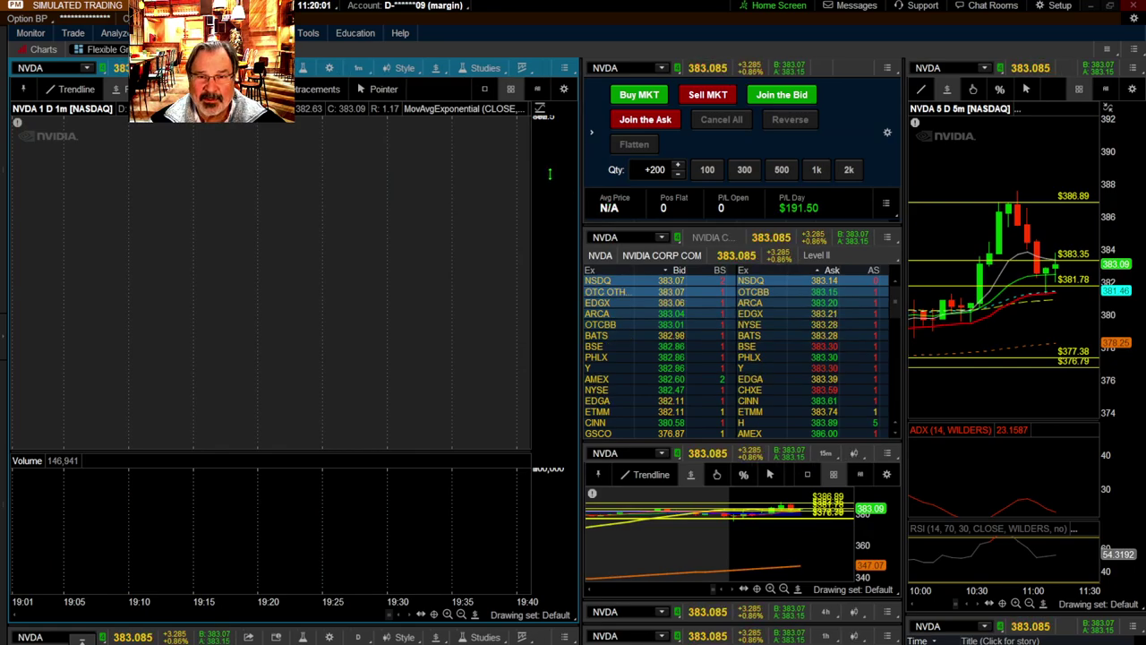
{"action": "right_click", "coordinate": [376, 199]}
{"action": "left_click", "coordinate": [415, 200]}
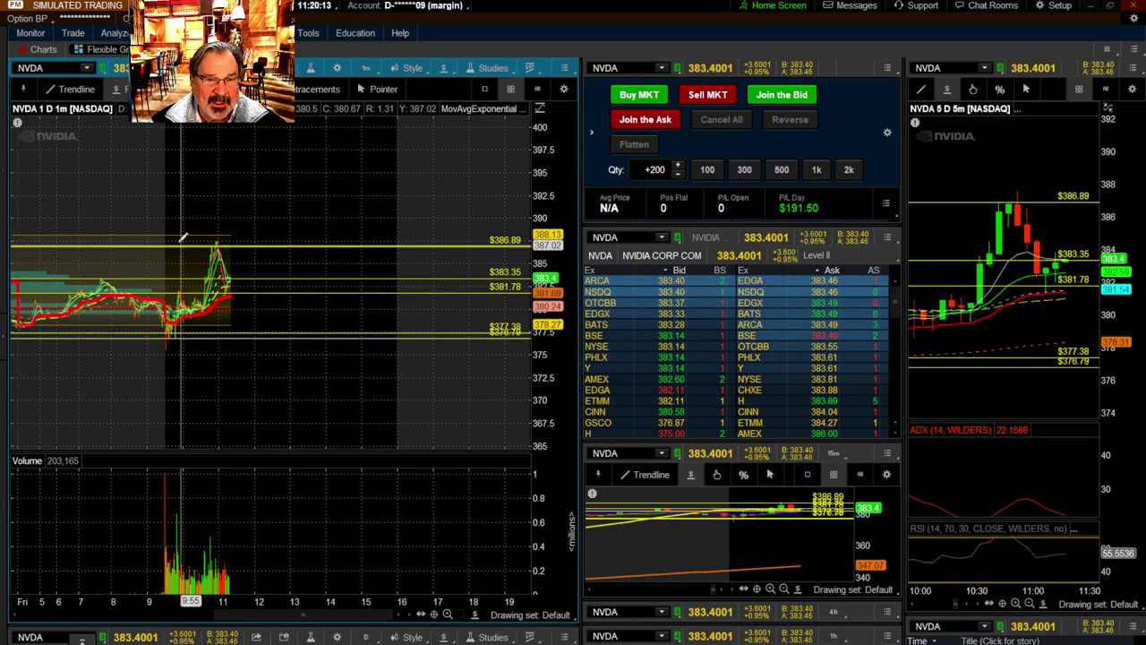
Zoom the 1-minute chart in on the latest candles from 11:14 and adjust its price scale around the $383.35 level
{"action": "left_click_drag", "start_coordinate": [177, 225], "coordinate": [252, 337]}
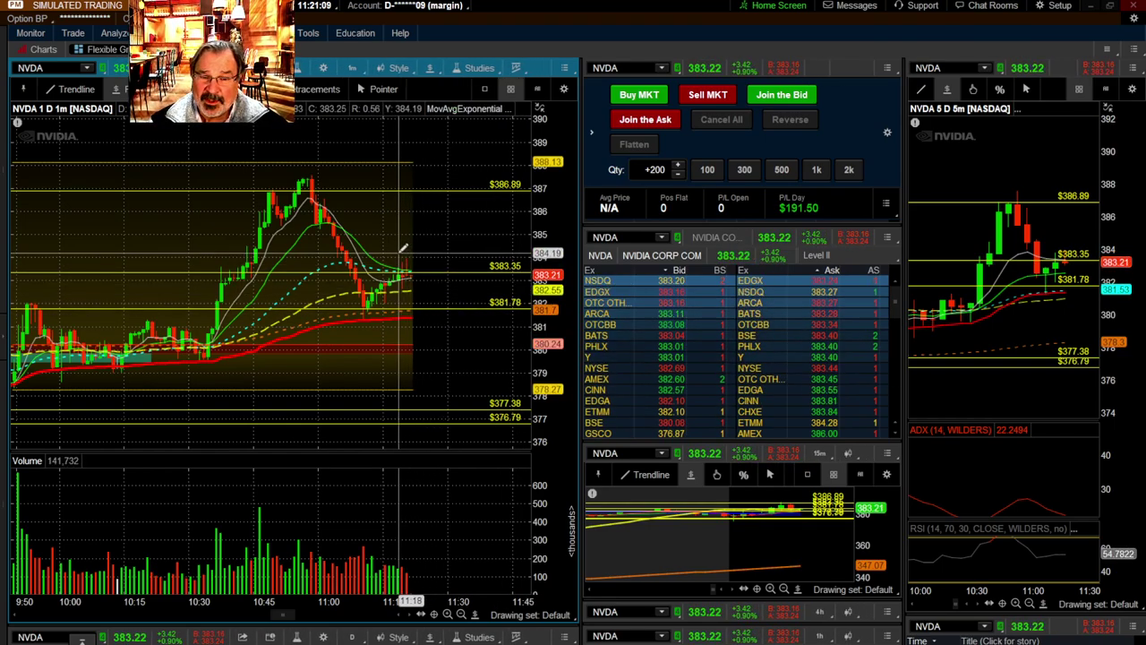
{"action": "left_click_drag", "start_coordinate": [425, 292], "coordinate": [424, 293]}
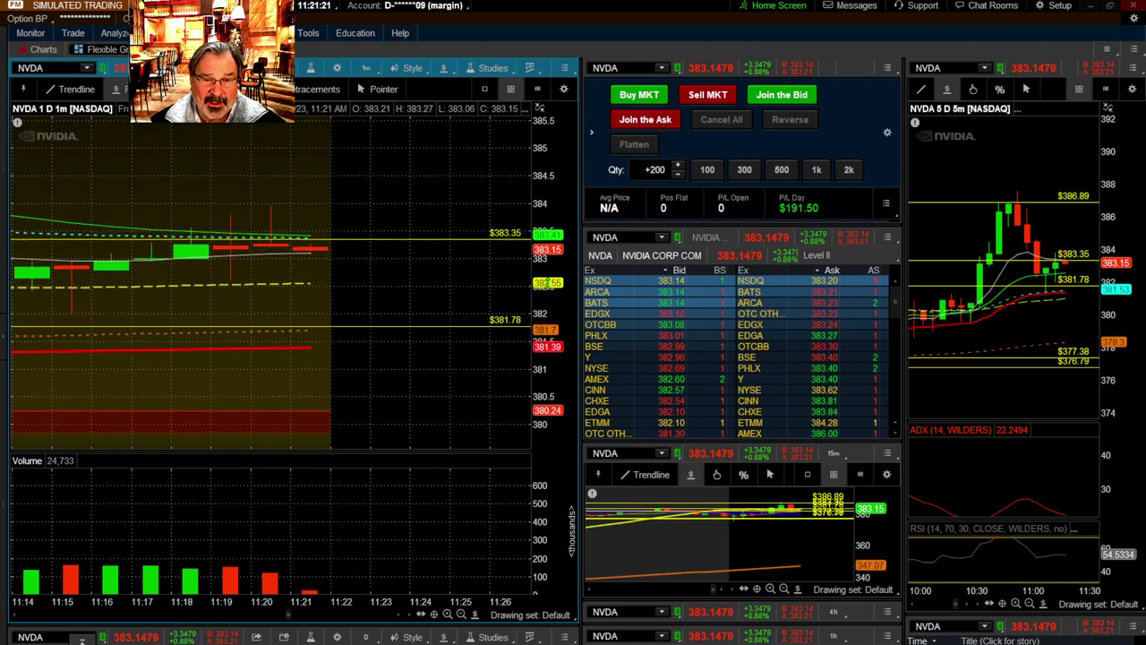
{"action": "left_click_drag", "start_coordinate": [541, 333], "coordinate": [547, 300]}
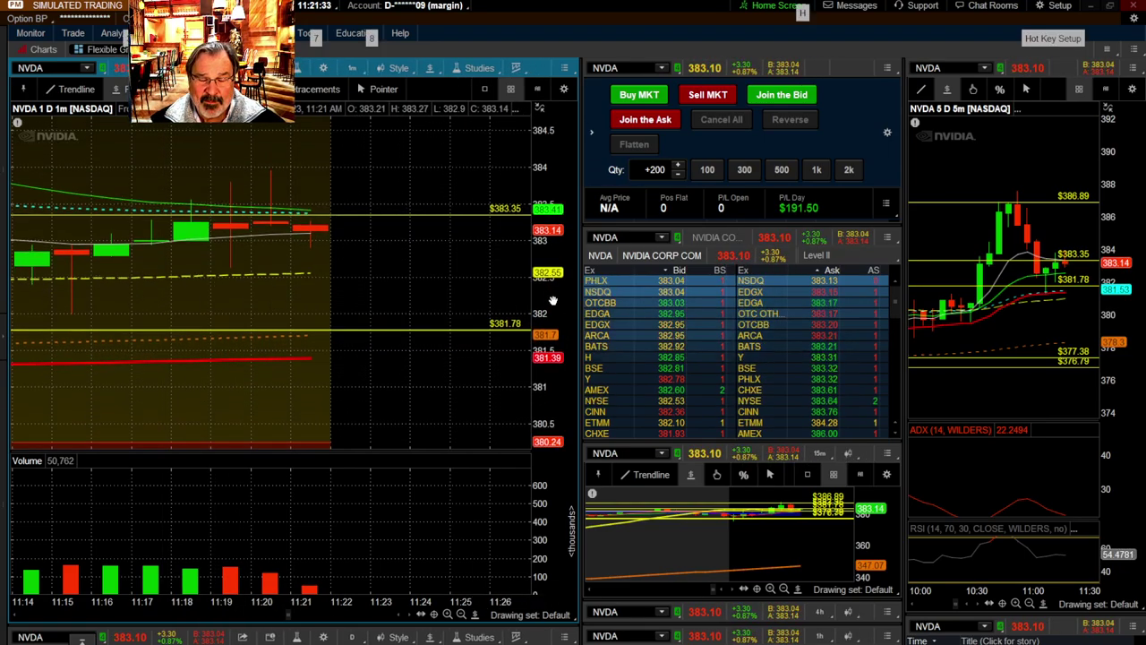
{"action": "left_click_drag", "start_coordinate": [553, 300], "coordinate": [550, 332]}
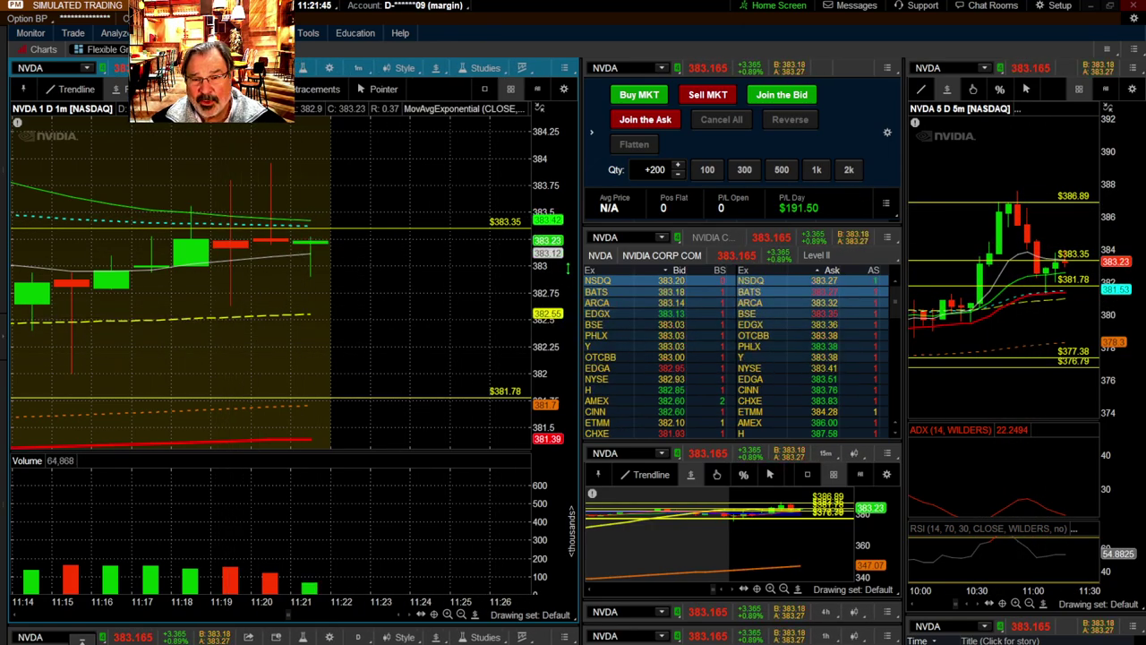
{"action": "left_click_drag", "start_coordinate": [567, 265], "coordinate": [567, 323]}
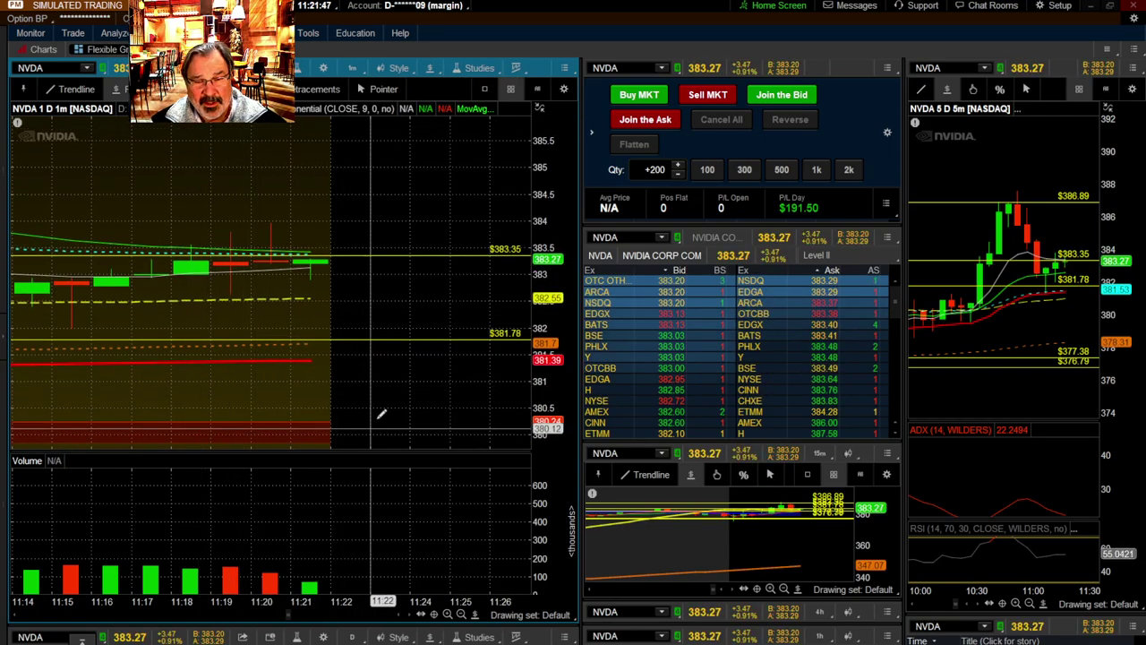
{"action": "left_click_drag", "start_coordinate": [553, 283], "coordinate": [556, 296]}
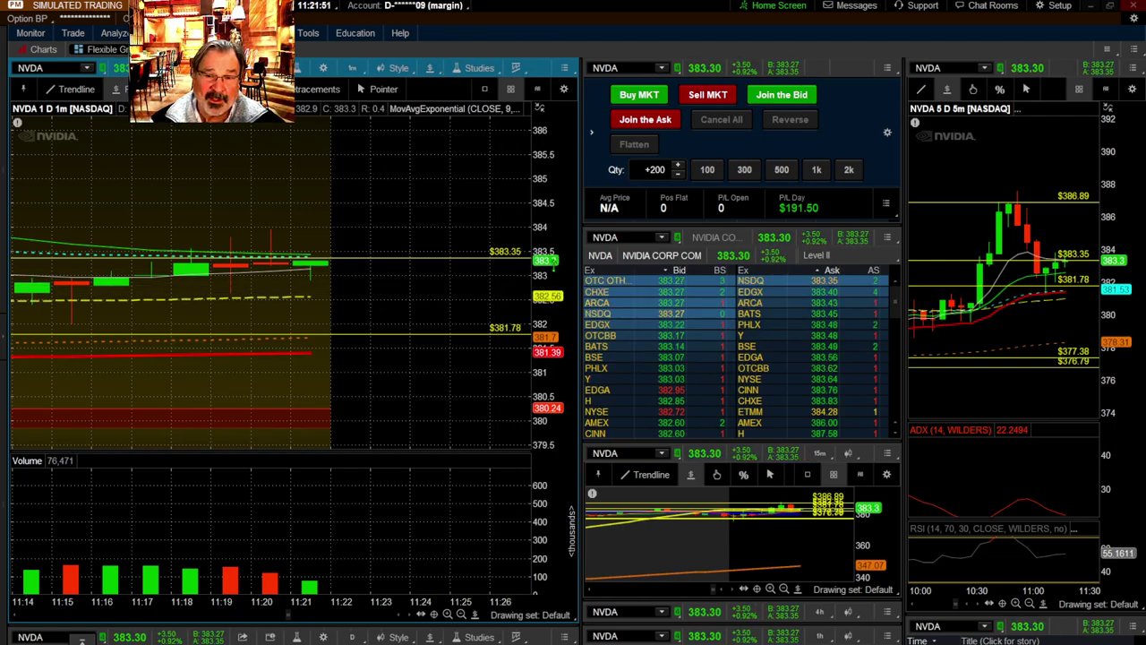
{"action": "left_click_drag", "start_coordinate": [553, 295], "coordinate": [556, 195]}
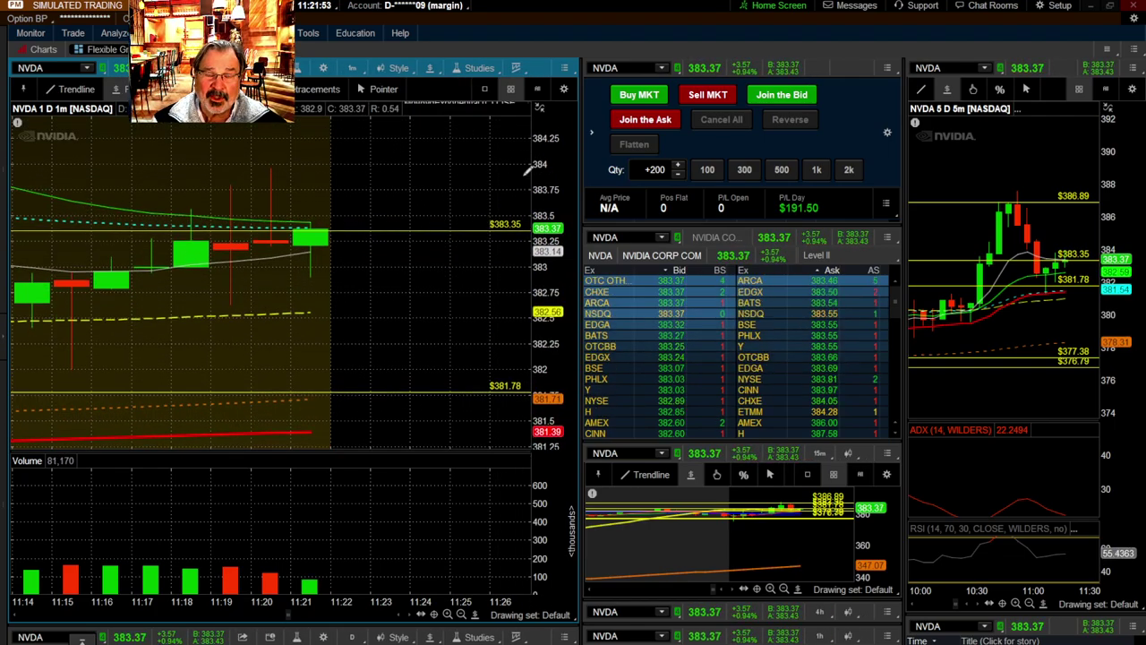